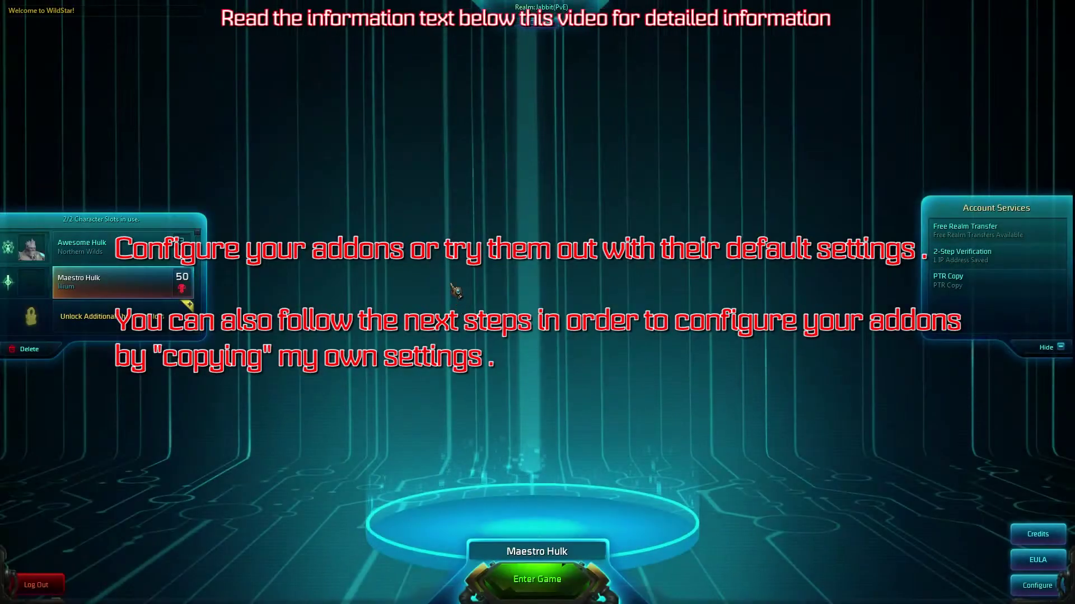
- Enter the game as Awesome Hulk, dismiss the welcome rewards window and open Options
{"action": "key", "text": "Up"}
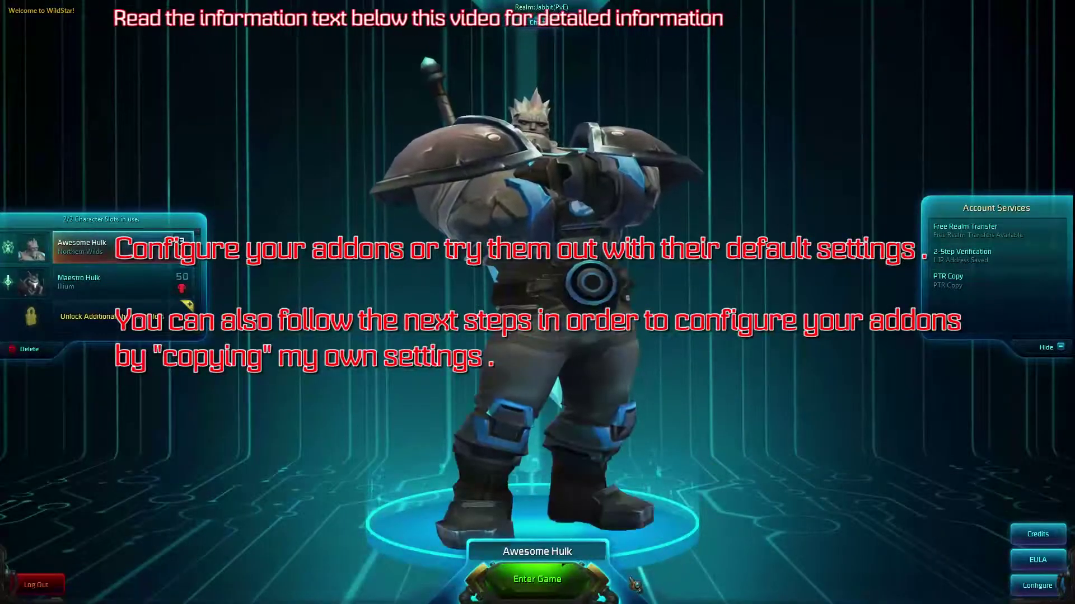
{"action": "key", "text": "Down"}
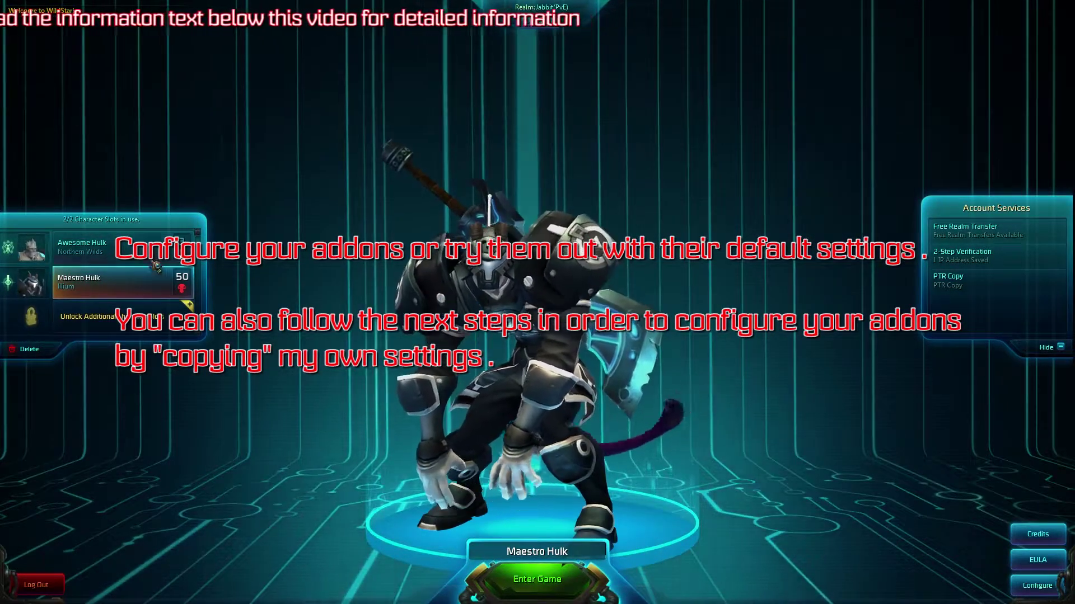
{"action": "key", "text": "Up"}
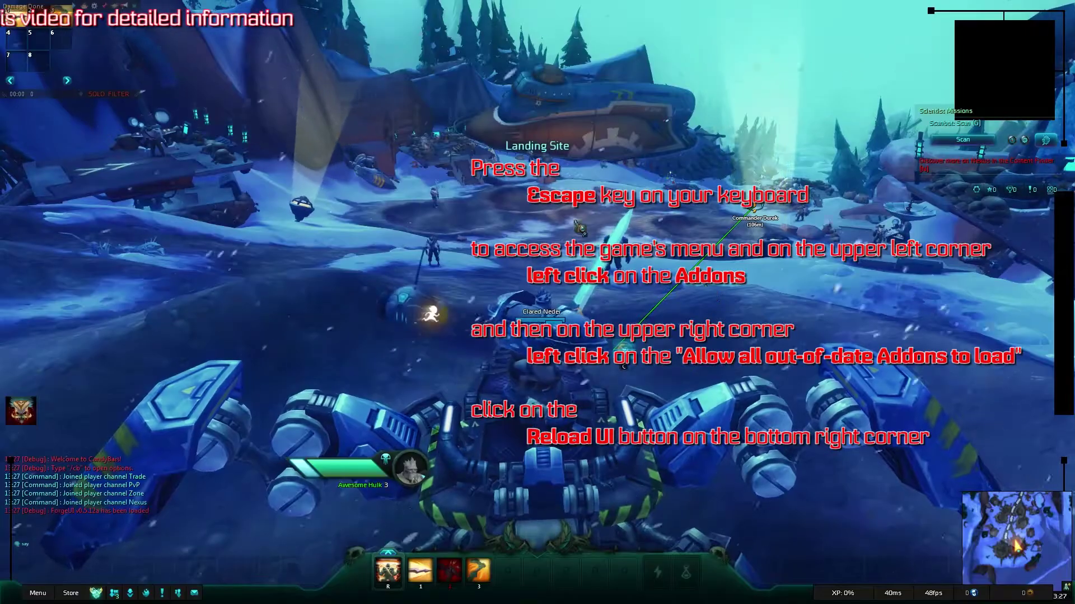
{"action": "key", "text": "Escape"}
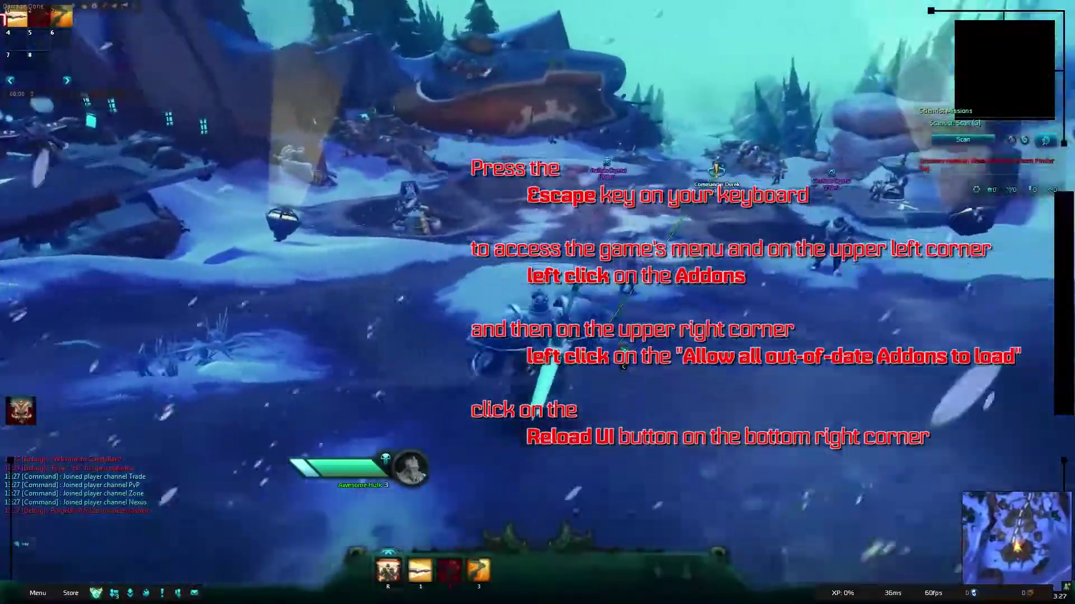
{"action": "key", "text": "Escape"}
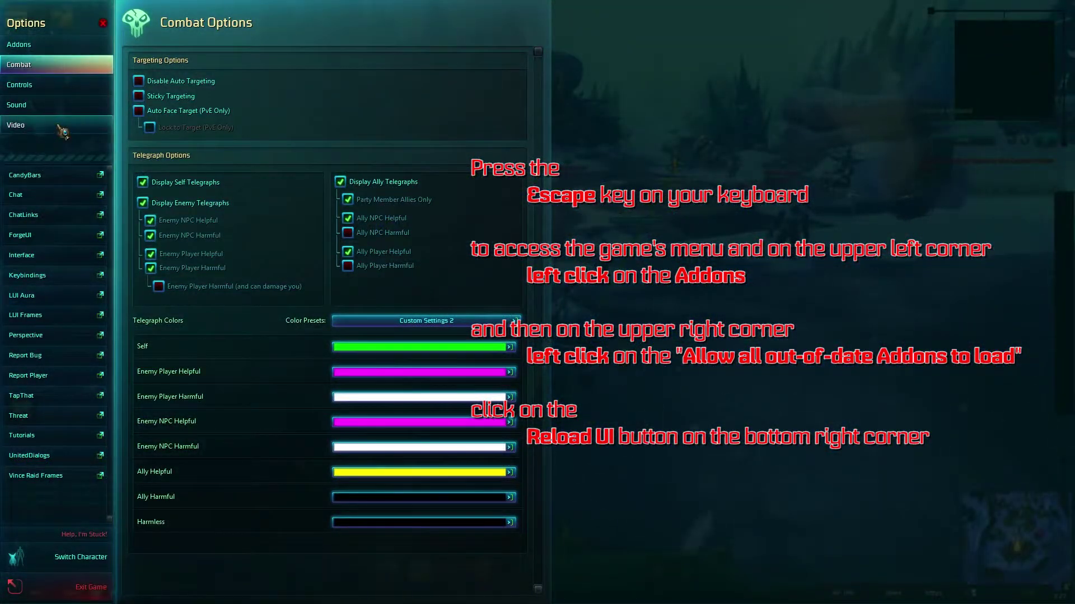
- Allow all out-of-date addons to load in the Addons list, then close the panel
{"action": "left_click", "coordinate": [65, 48]}
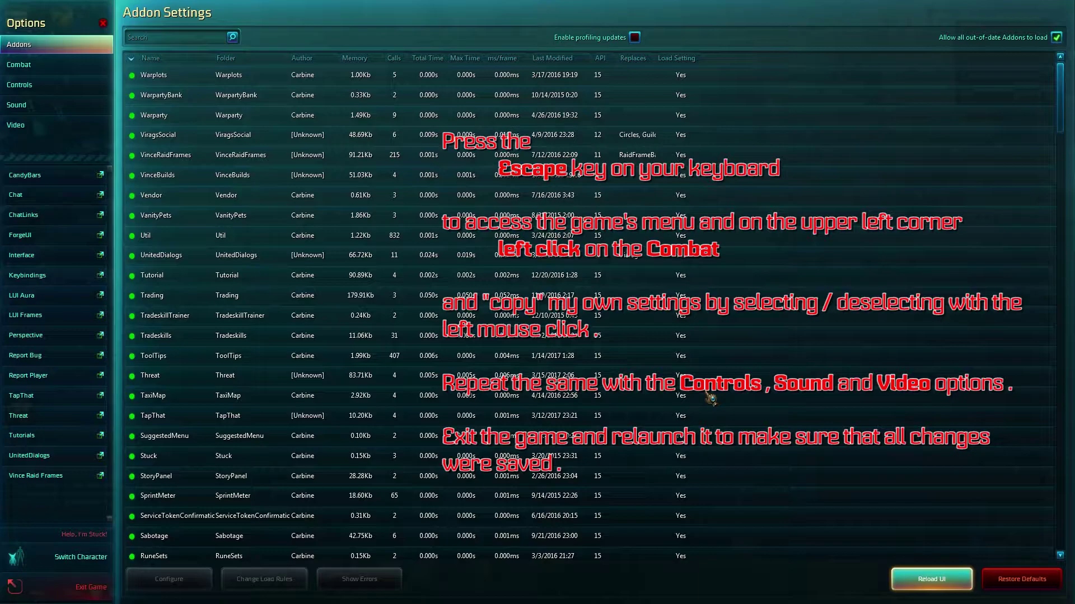
{"action": "key", "text": "Escape"}
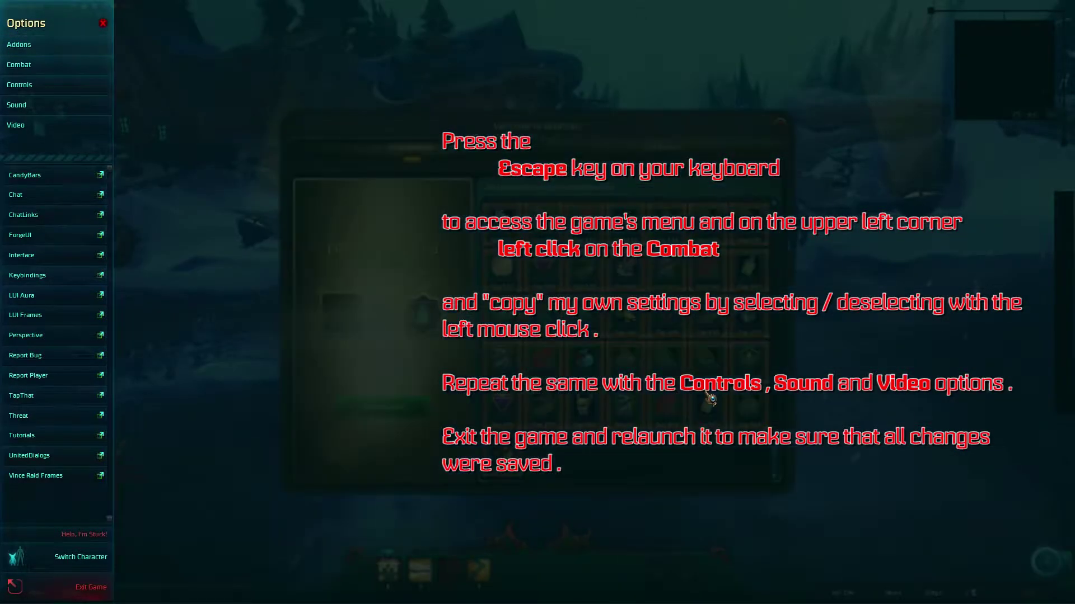
- Review Sound, Combat and Controls, then Video Options: Custom preset, Borderless Windowed, Ultra High textures
{"action": "left_click", "coordinate": [84, 105]}
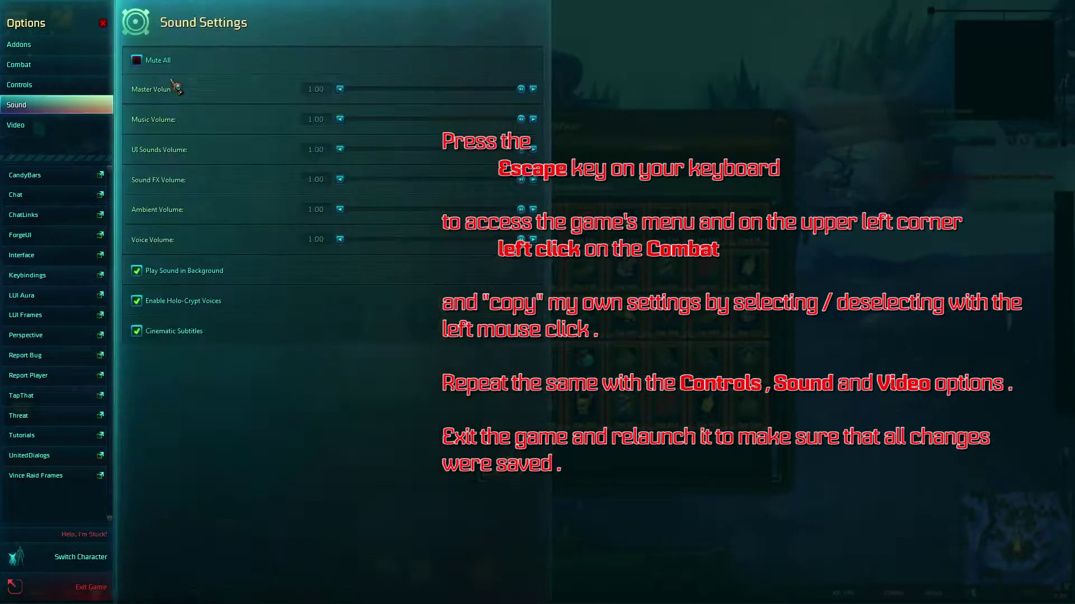
{"action": "left_click", "coordinate": [61, 67]}
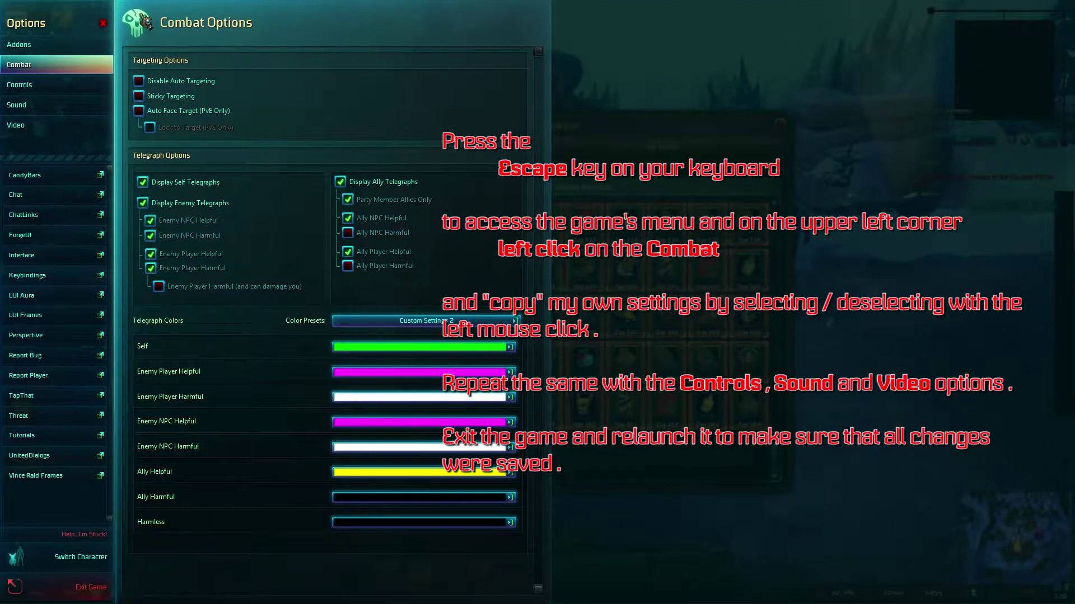
{"action": "left_click", "coordinate": [70, 88]}
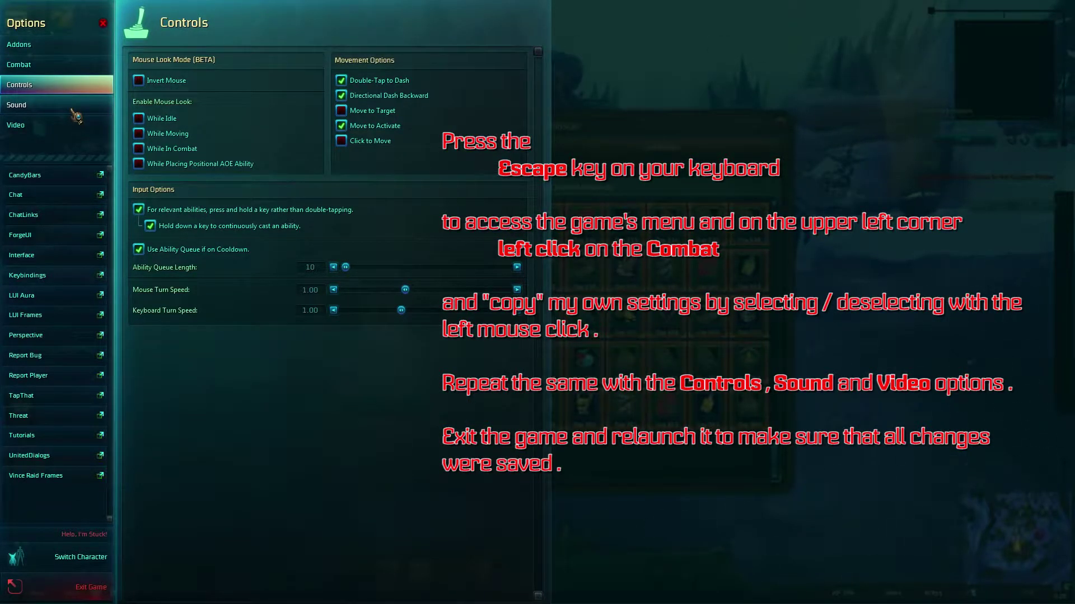
{"action": "left_click", "coordinate": [74, 112]}
{"action": "left_click", "coordinate": [74, 130]}
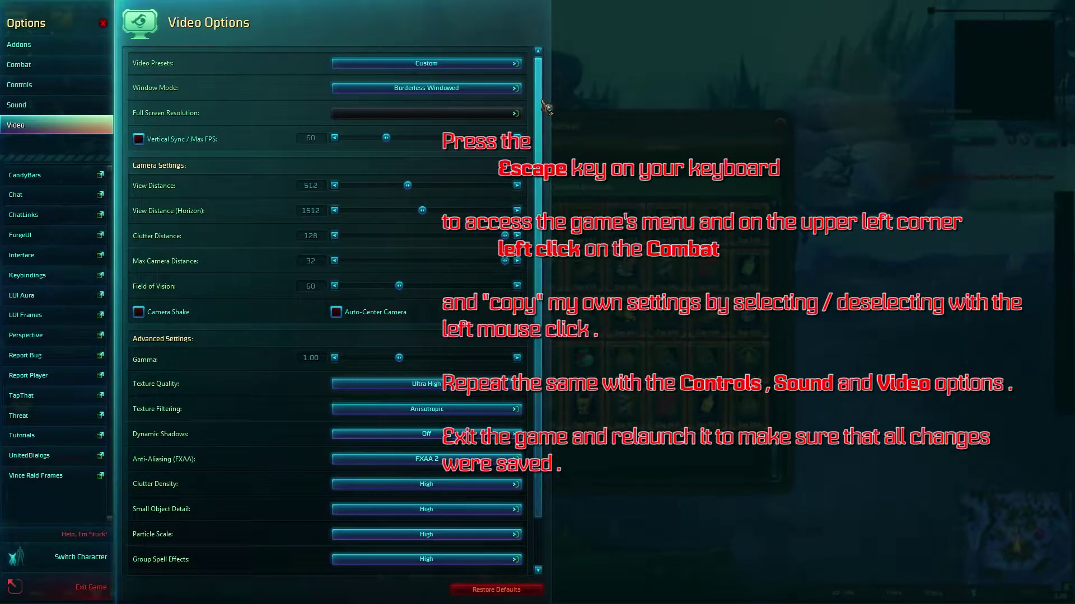
{"action": "scroll", "coordinate": [544, 108], "scroll_direction": "down", "scroll_amount": 2}
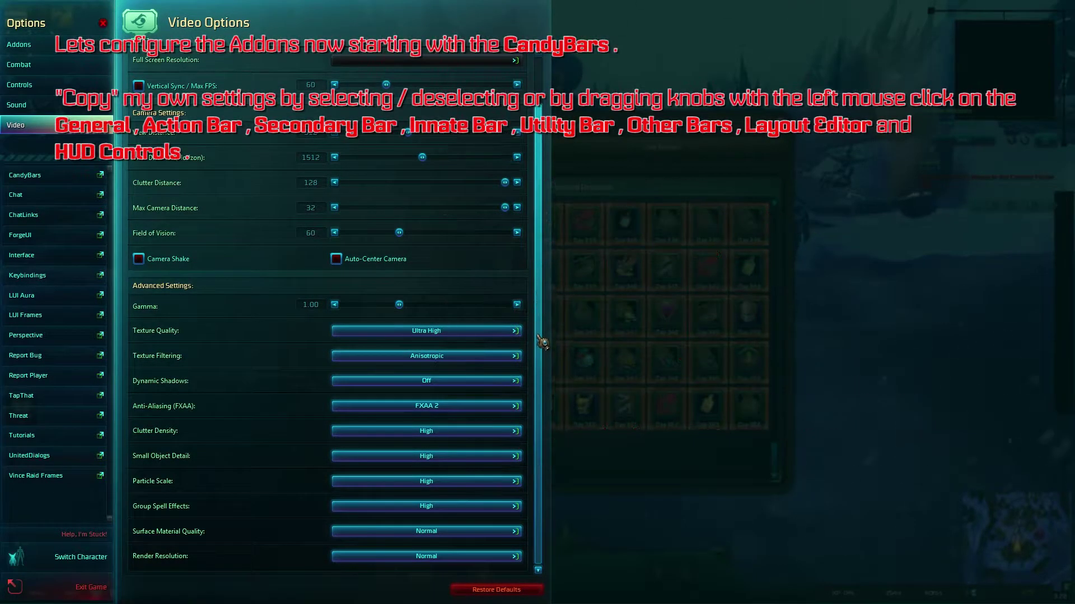
{"action": "scroll", "coordinate": [543, 344], "scroll_direction": "up", "scroll_amount": 2}
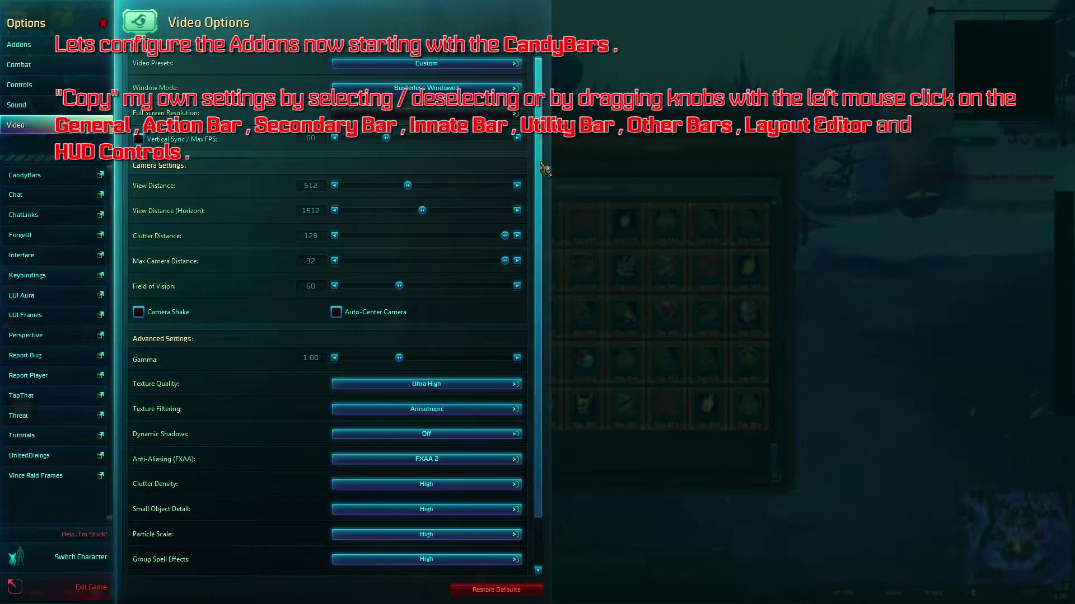
- Open the CandyBars addon settings and dismiss the daily rewards window
{"action": "left_click", "coordinate": [68, 174]}
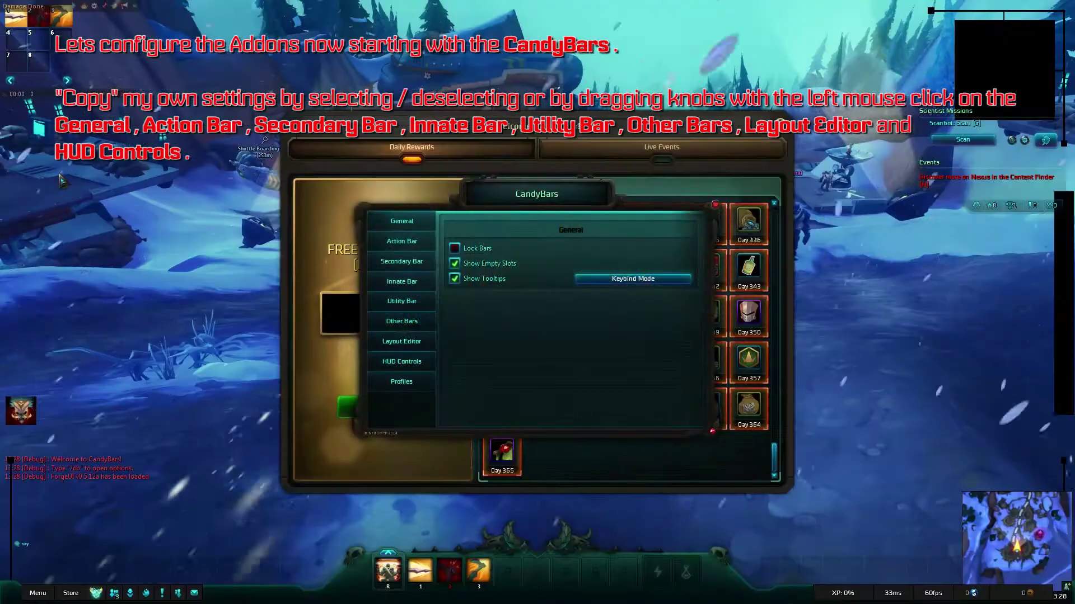
{"action": "left_click", "coordinate": [510, 163]}
{"action": "key", "text": "Escape"}
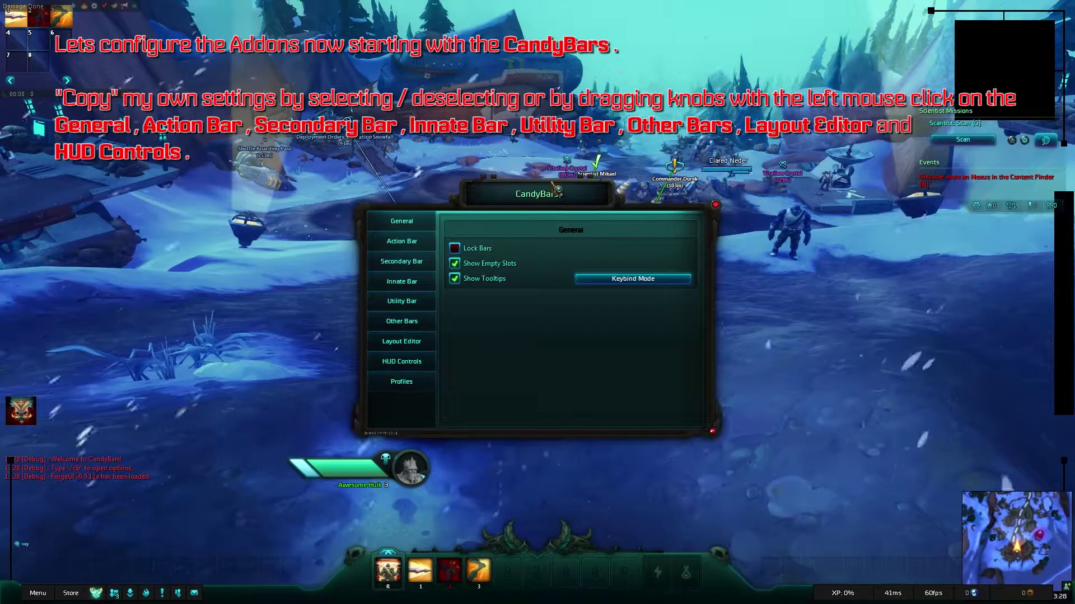
- Hide Action Bar spec switch buttons and hotkeys, with button size 40 and 9 columns
{"action": "left_click", "coordinate": [415, 244]}
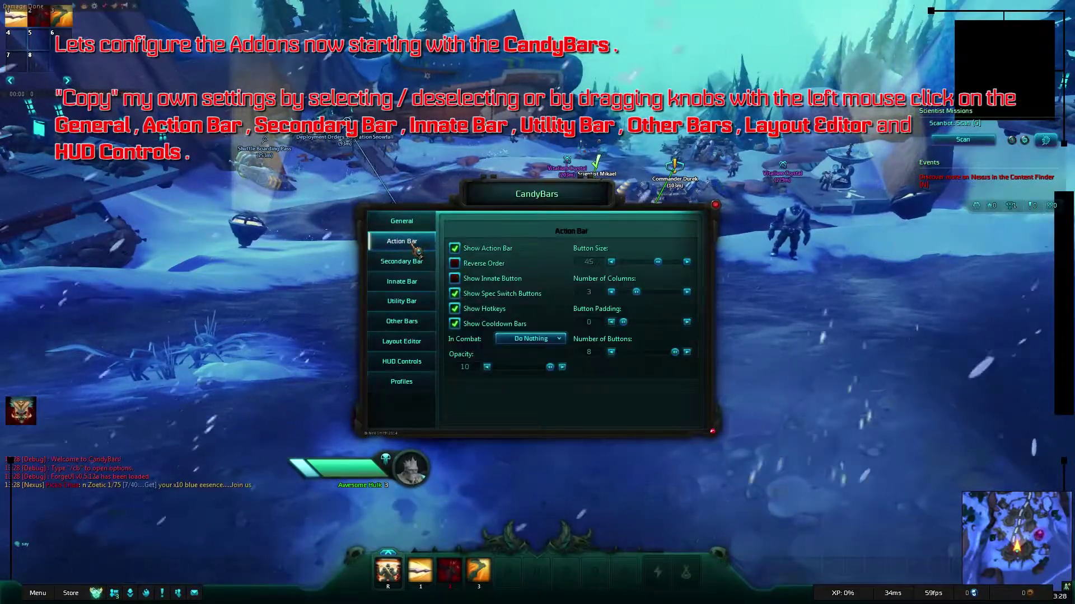
{"action": "left_click", "coordinate": [454, 294]}
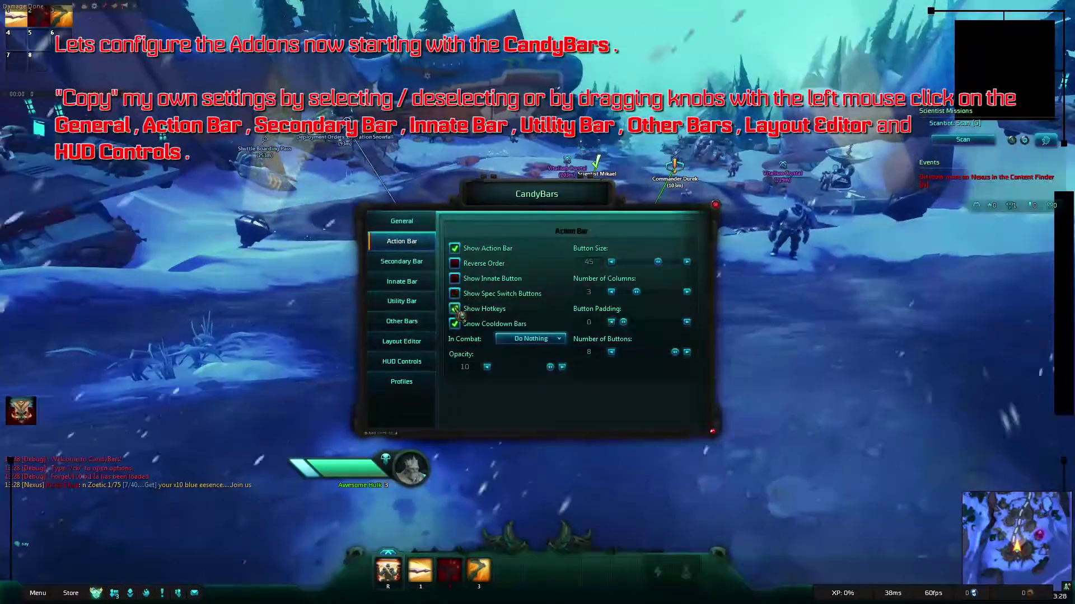
{"action": "left_click", "coordinate": [454, 309]}
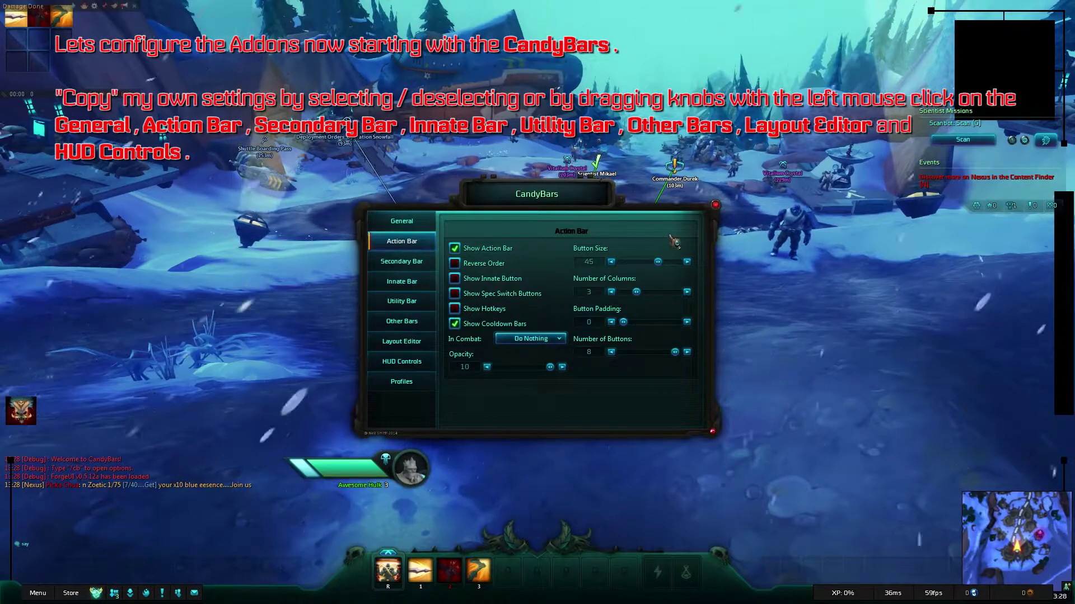
{"action": "left_click", "coordinate": [610, 262]}
{"action": "left_click", "coordinate": [687, 292]}
{"action": "left_click", "coordinate": [687, 292]}
{"action": "left_click", "coordinate": [687, 292]}
{"action": "left_click", "coordinate": [687, 291]}
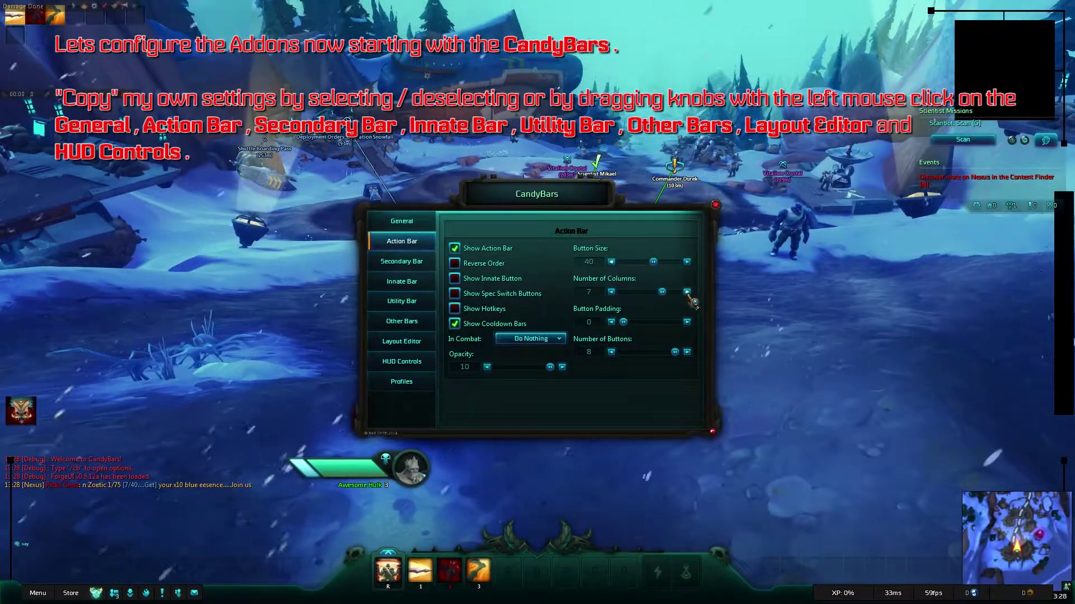
{"action": "left_click", "coordinate": [687, 292]}
{"action": "left_click", "coordinate": [687, 291]}
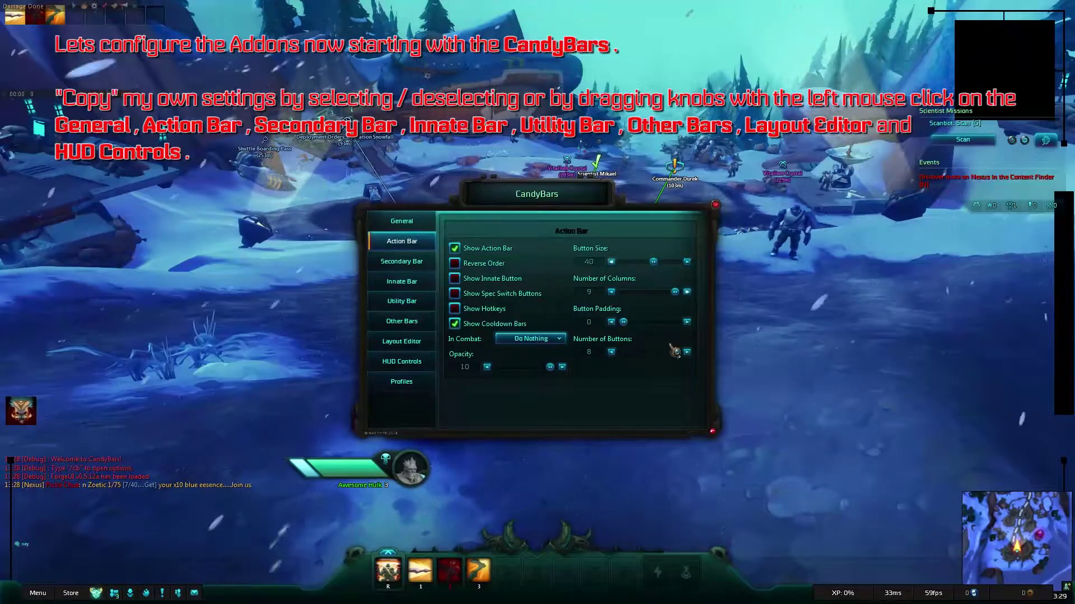
- Enable the Secondary Bar without hotkeys: button size 35, 10 columns, 10 buttons
{"action": "left_click", "coordinate": [419, 269]}
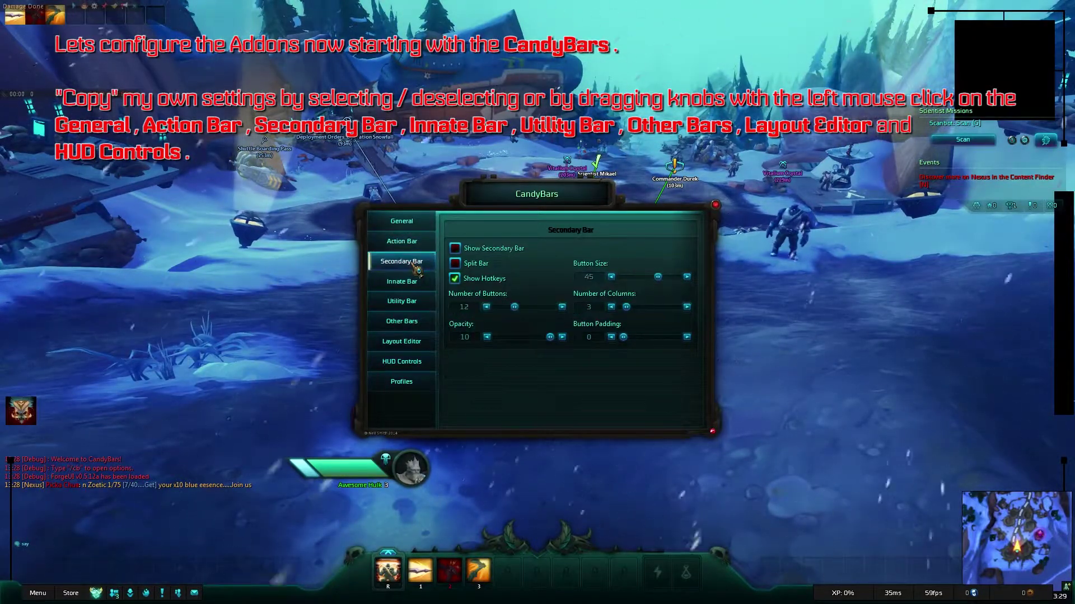
{"action": "left_click", "coordinate": [454, 248]}
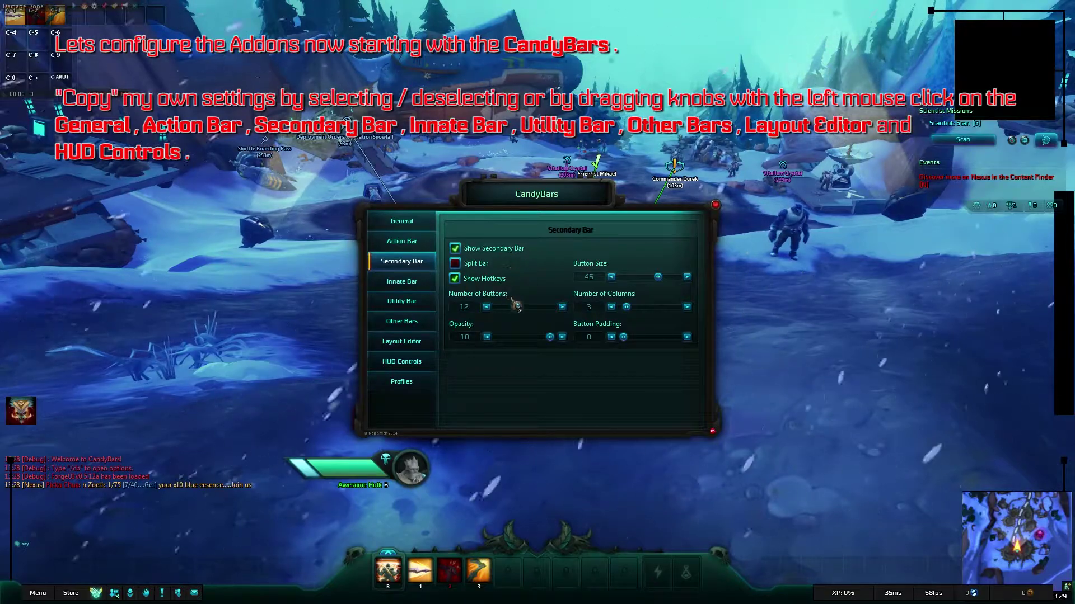
{"action": "left_click", "coordinate": [455, 278]}
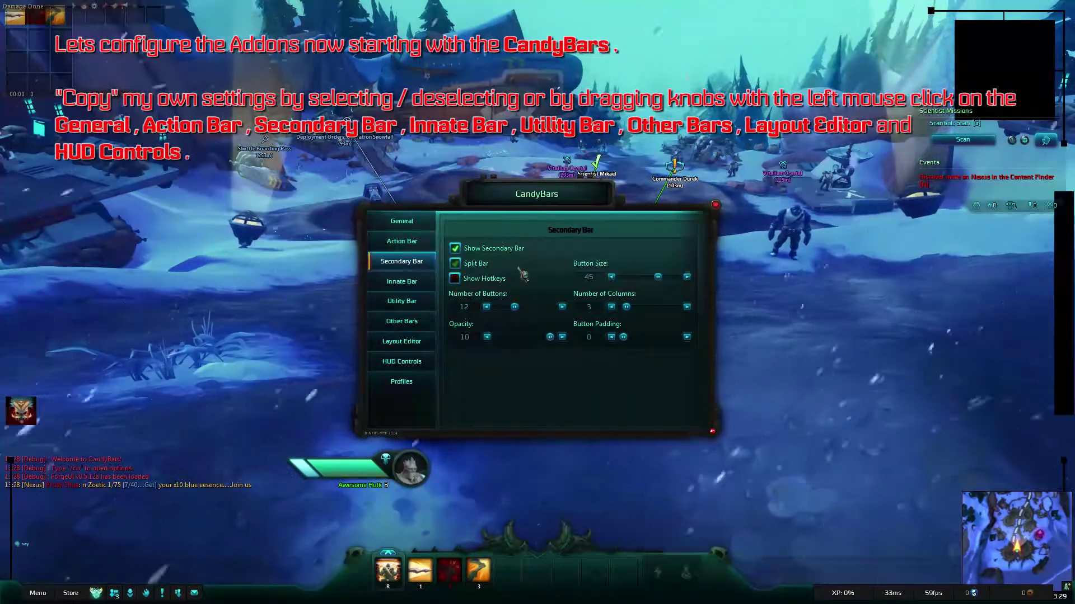
{"action": "left_click_drag", "start_coordinate": [658, 278], "coordinate": [649, 277]}
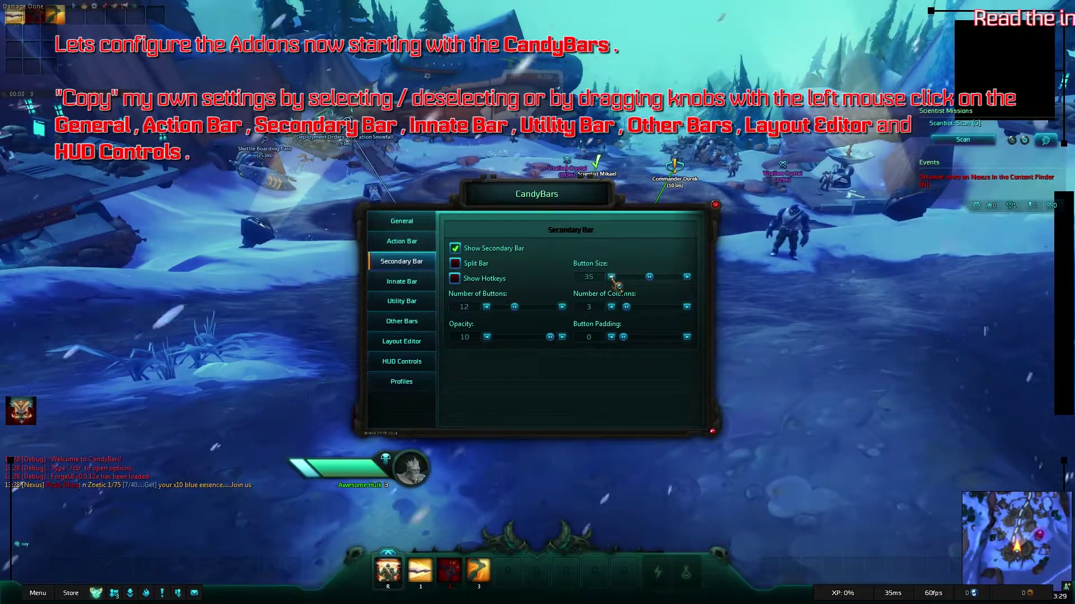
{"action": "left_click", "coordinate": [687, 276]}
{"action": "left_click", "coordinate": [687, 306]}
{"action": "left_click", "coordinate": [687, 306]}
{"action": "left_click", "coordinate": [687, 306]}
{"action": "left_click", "coordinate": [687, 307]}
{"action": "left_click", "coordinate": [687, 307]}
{"action": "left_click", "coordinate": [686, 307]}
{"action": "left_click", "coordinate": [687, 306]}
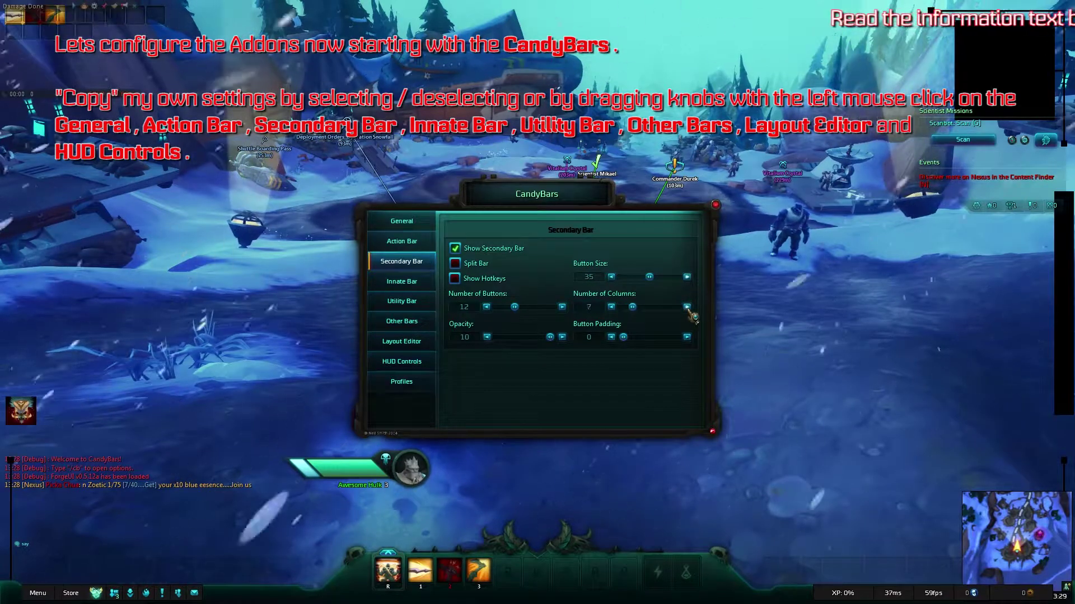
{"action": "left_click", "coordinate": [486, 306]}
{"action": "left_click", "coordinate": [486, 306]}
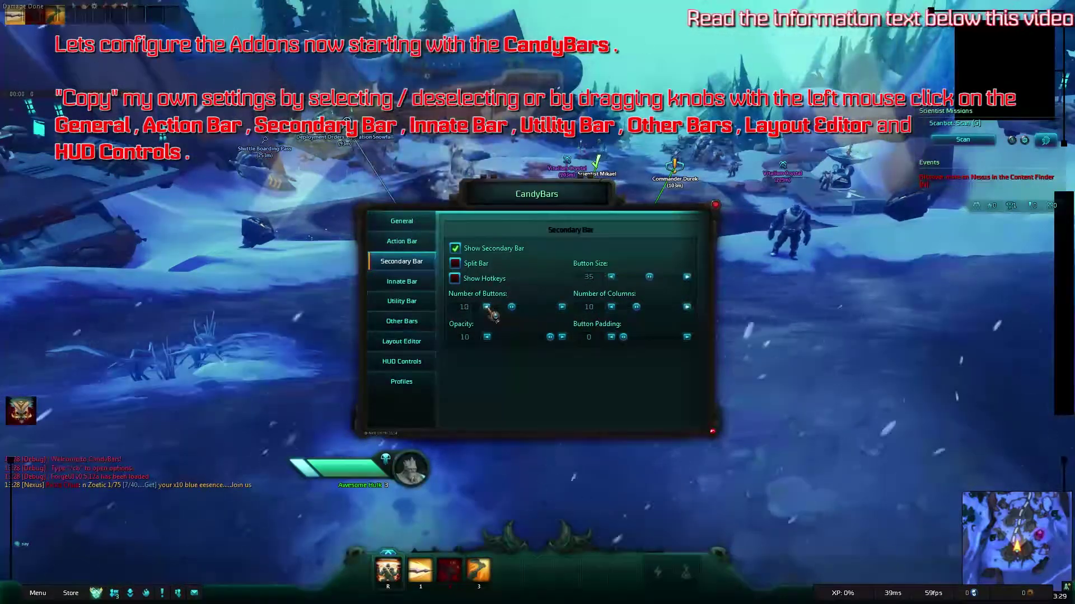
- Turn on the Innate Bar and hide its hotkey labels
{"action": "left_click", "coordinate": [402, 282]}
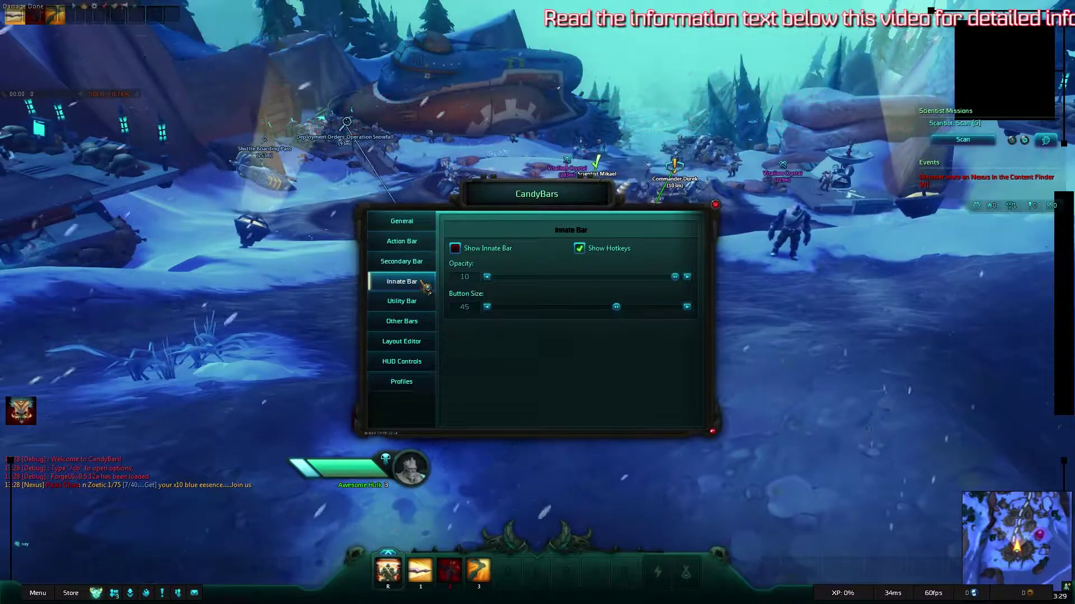
{"action": "left_click", "coordinate": [455, 249]}
{"action": "left_click", "coordinate": [579, 248]}
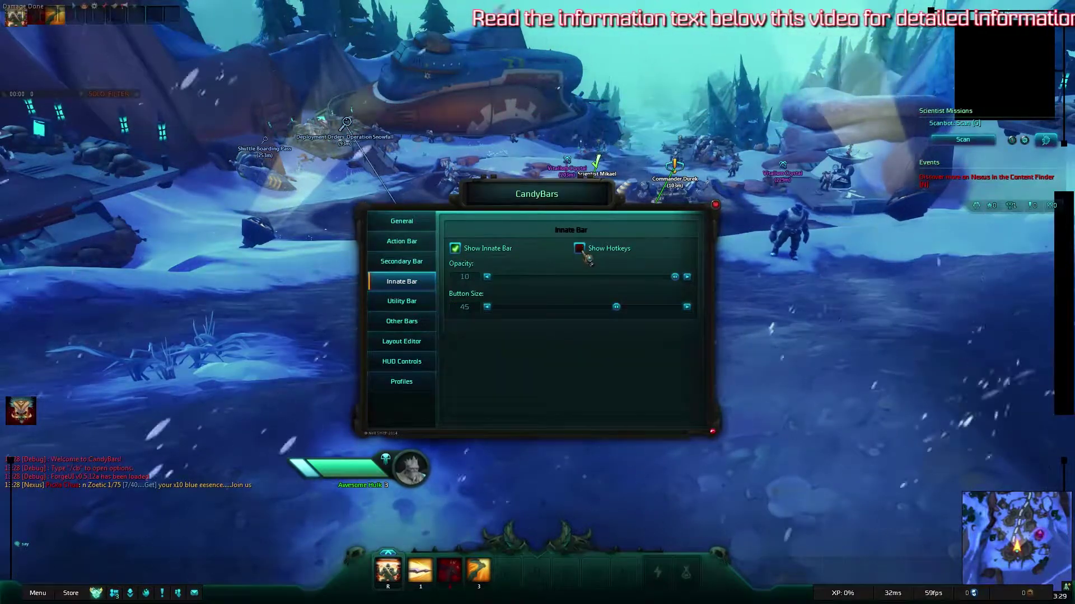
- Enable Utility Bar 2, hide hotkeys on both utility bars, and set Utility Bar 1 button size 40
{"action": "left_click", "coordinate": [402, 302]}
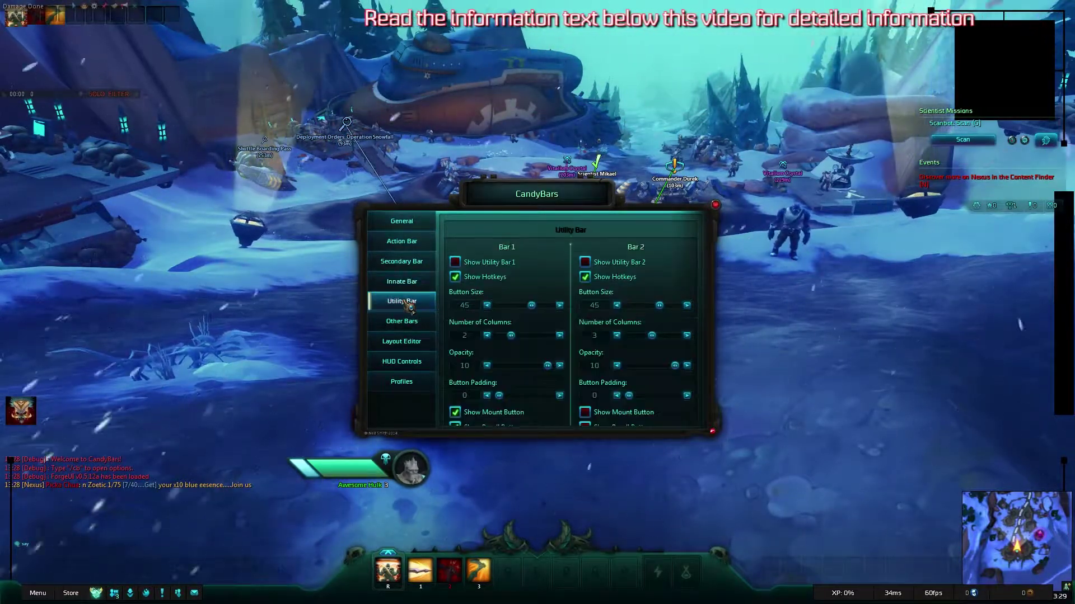
{"action": "left_click", "coordinate": [454, 276]}
{"action": "left_click", "coordinate": [585, 262]}
{"action": "left_click", "coordinate": [584, 277]}
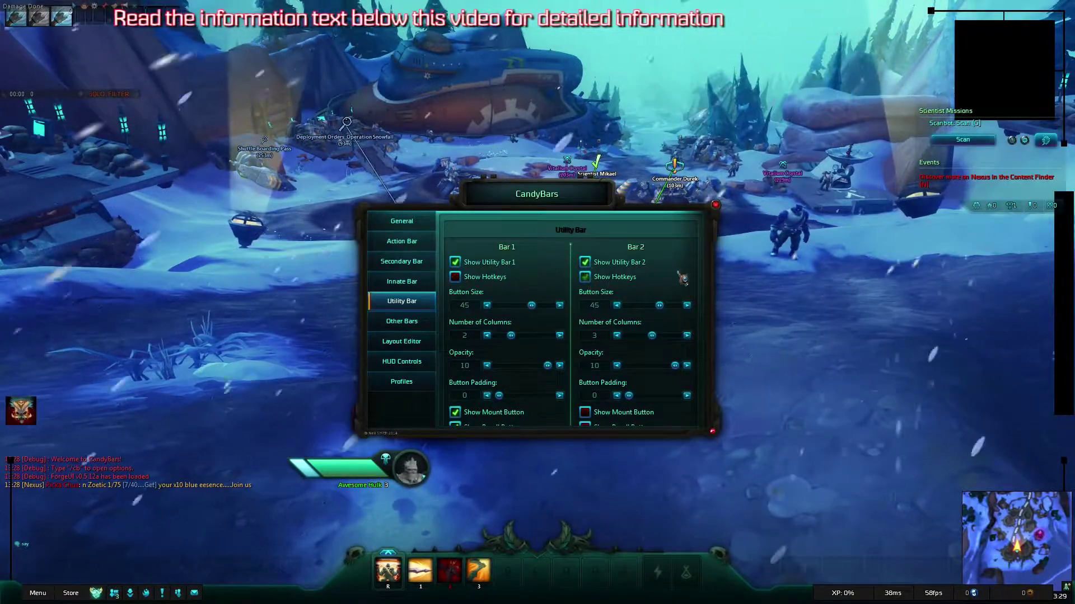
{"action": "left_click", "coordinate": [486, 305]}
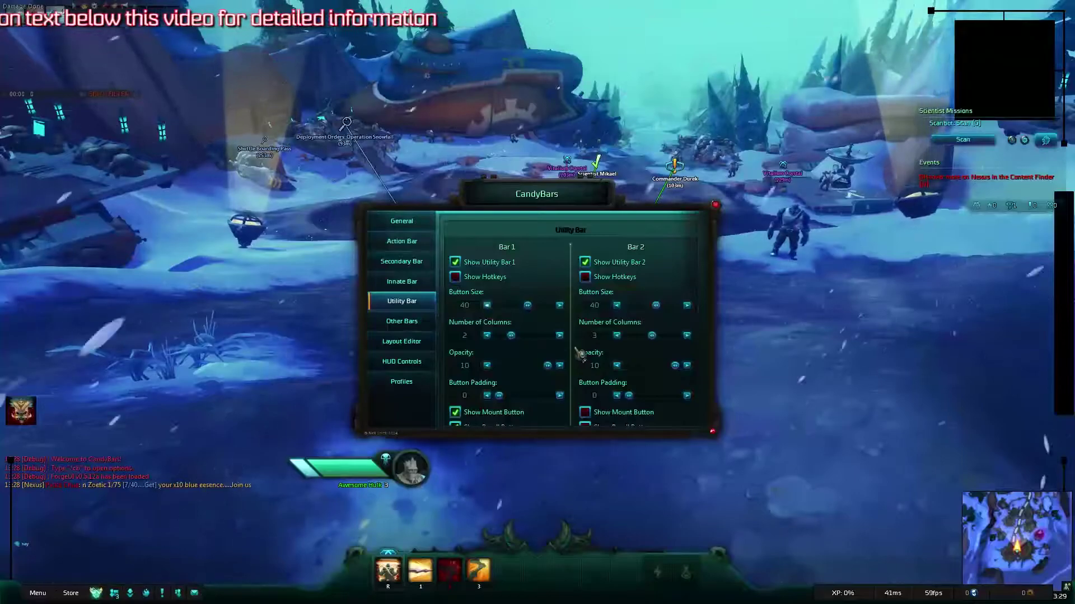
{"action": "scroll", "coordinate": [580, 354], "scroll_direction": "down", "scroll_amount": 3}
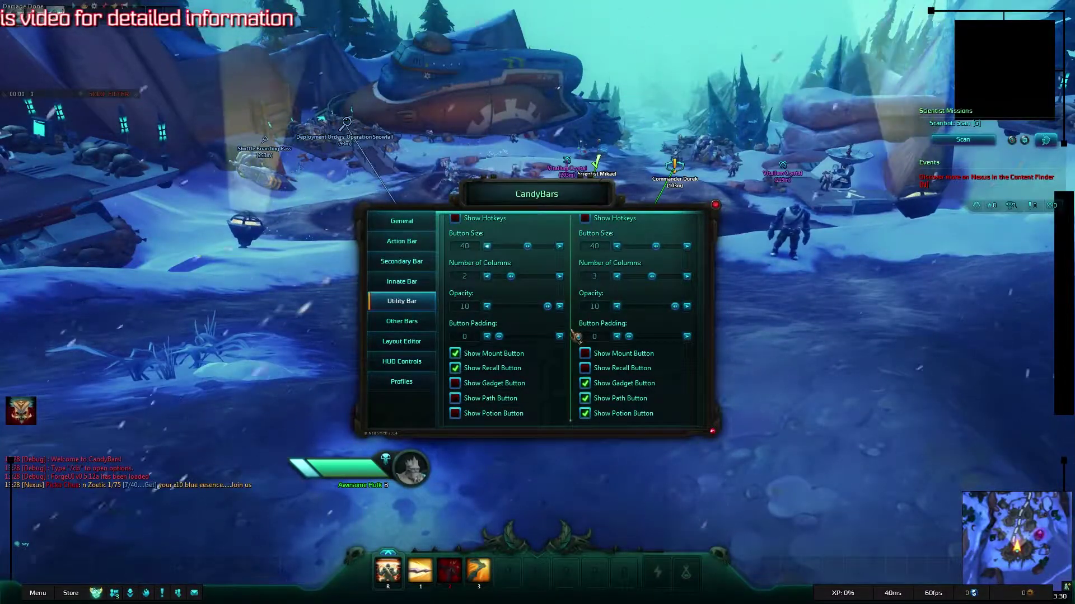
{"action": "left_click", "coordinate": [402, 322]}
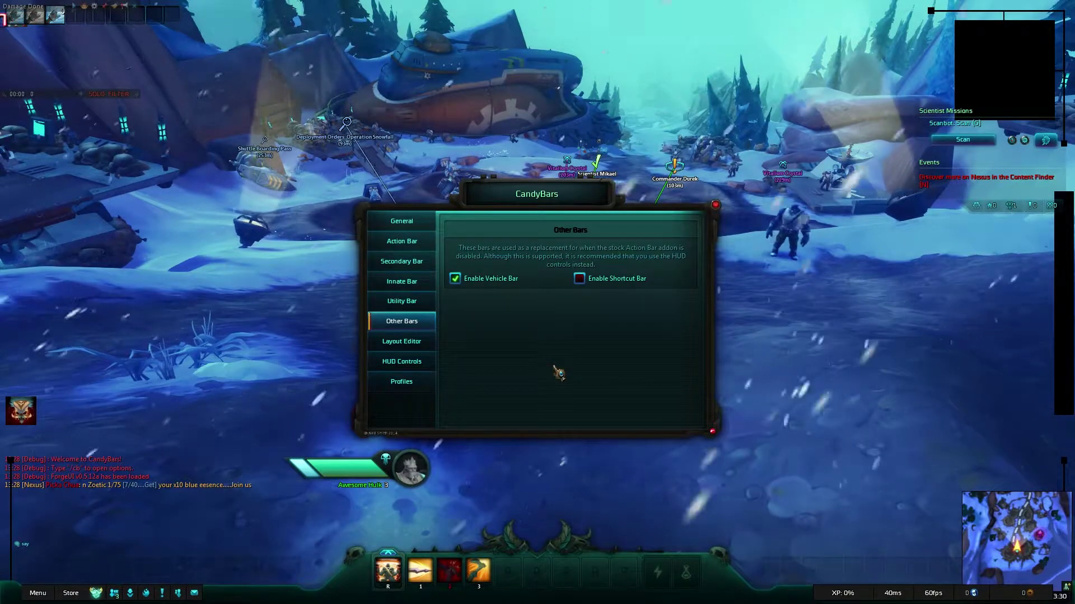
- In HUD Controls, set Action Bar, Resource and Left Secondary Bar to Always Off
{"action": "left_click", "coordinate": [414, 342]}
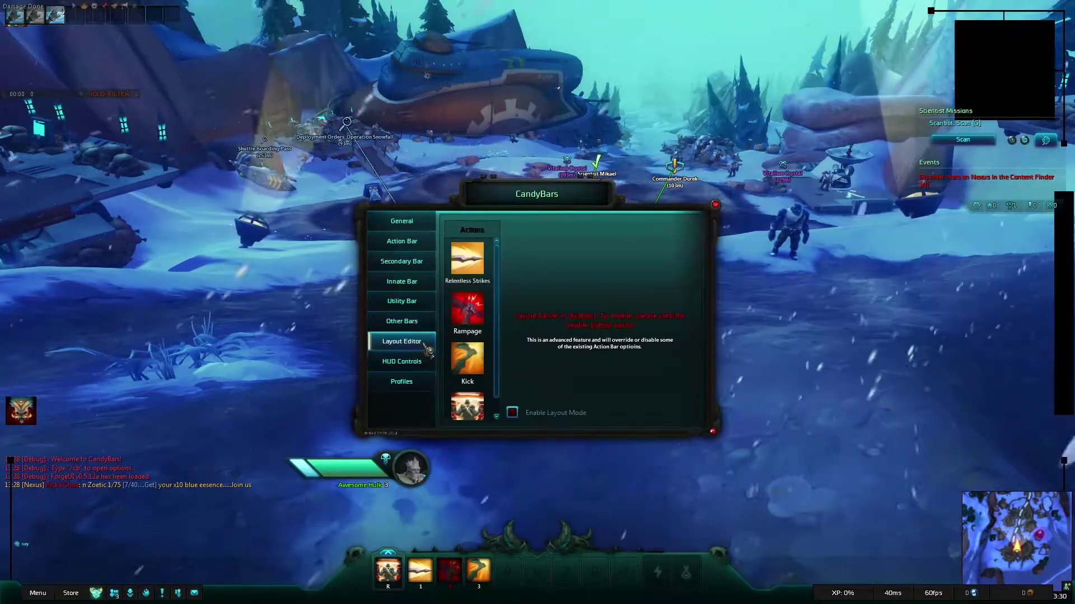
{"action": "left_click", "coordinate": [402, 361]}
{"action": "left_click", "coordinate": [677, 279]}
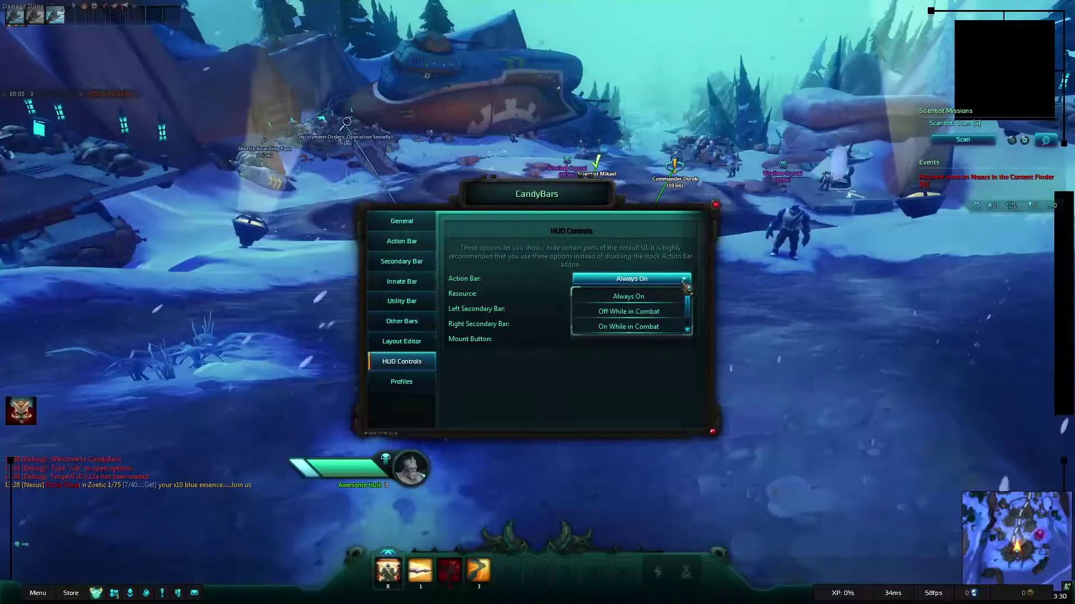
{"action": "left_click", "coordinate": [628, 326]}
{"action": "left_click", "coordinate": [686, 294]}
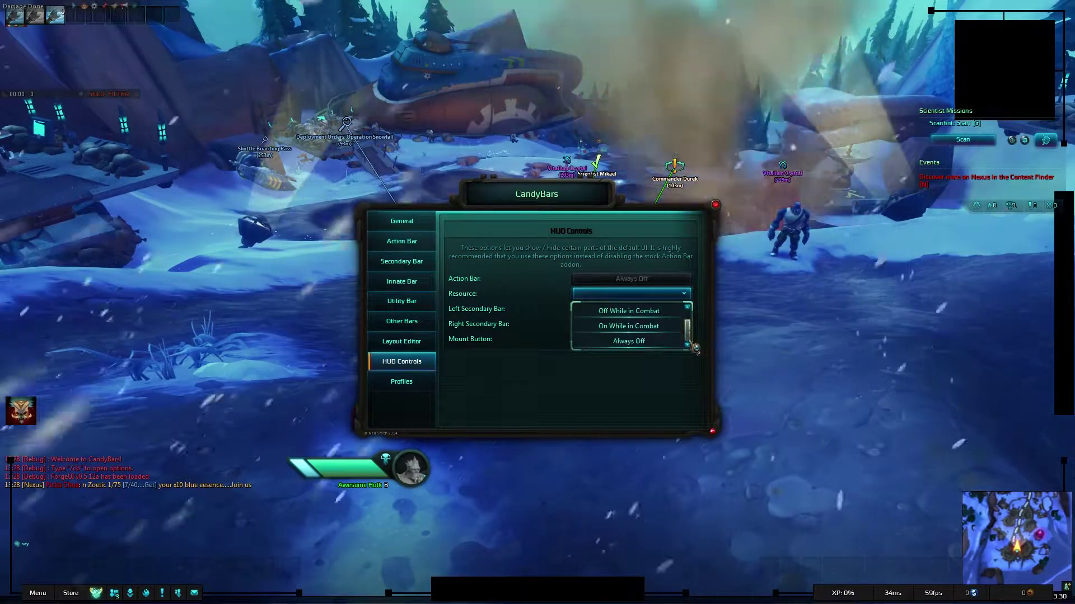
{"action": "left_click", "coordinate": [687, 294]}
{"action": "left_click", "coordinate": [685, 309]}
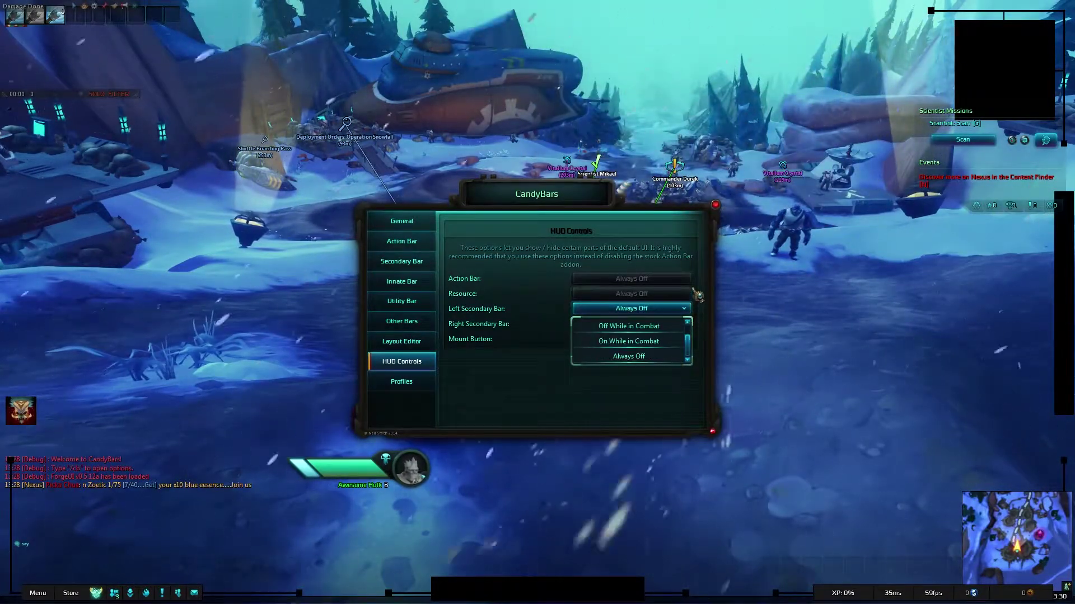
{"action": "left_click", "coordinate": [628, 356]}
- Set Right Secondary Bar and Mount Button to Always Off, then close CandyBars
{"action": "left_click", "coordinate": [685, 324]}
{"action": "left_click", "coordinate": [629, 371]}
{"action": "left_click", "coordinate": [686, 338]}
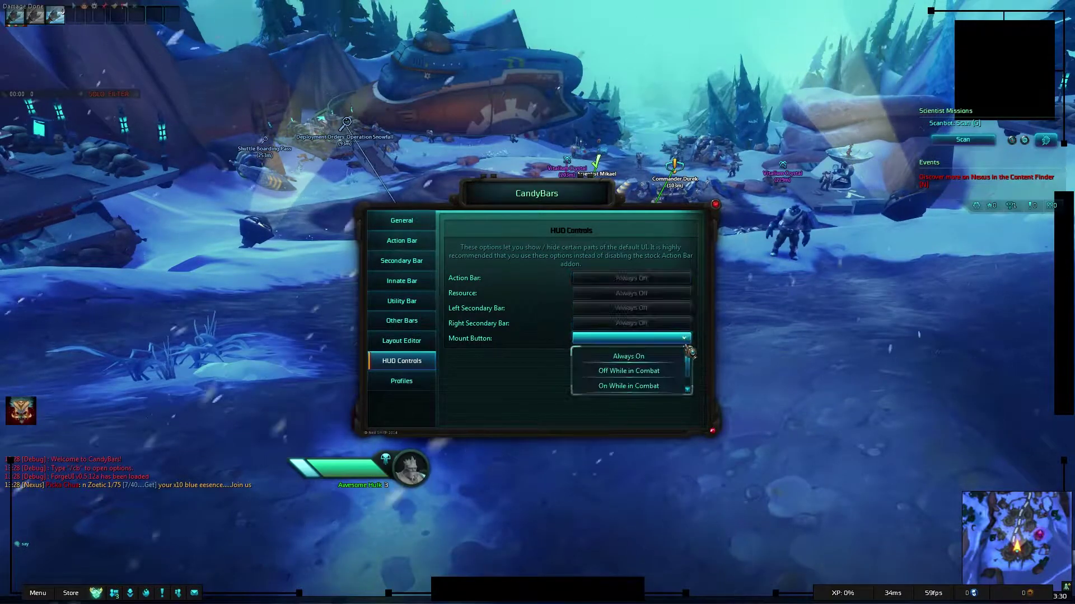
{"action": "scroll", "coordinate": [686, 373], "scroll_direction": "down", "scroll_amount": 1}
{"action": "left_click", "coordinate": [672, 391]}
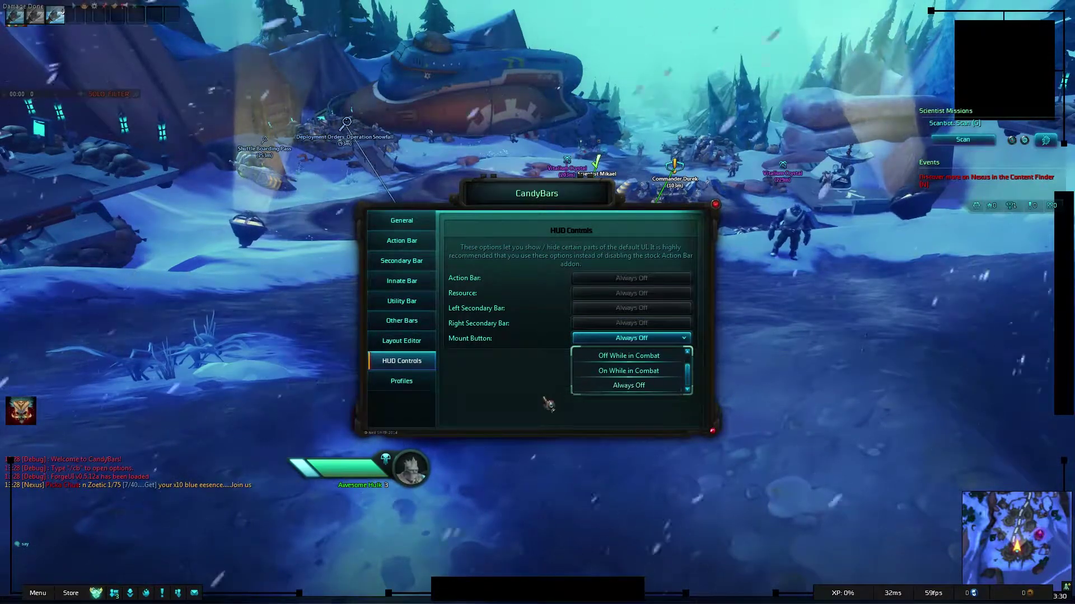
{"action": "left_click", "coordinate": [410, 383]}
{"action": "key", "text": "Escape"}
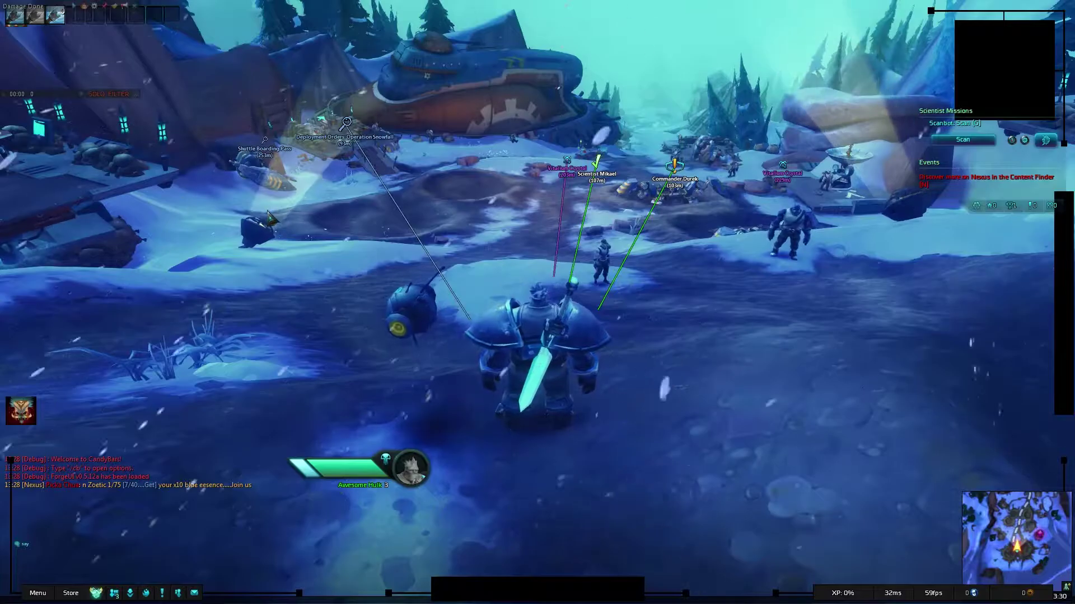
- Look over the Chat addon options, then open the ForgeUI settings welcome page
{"action": "key", "text": "Escape"}
{"action": "left_click", "coordinate": [62, 196]}
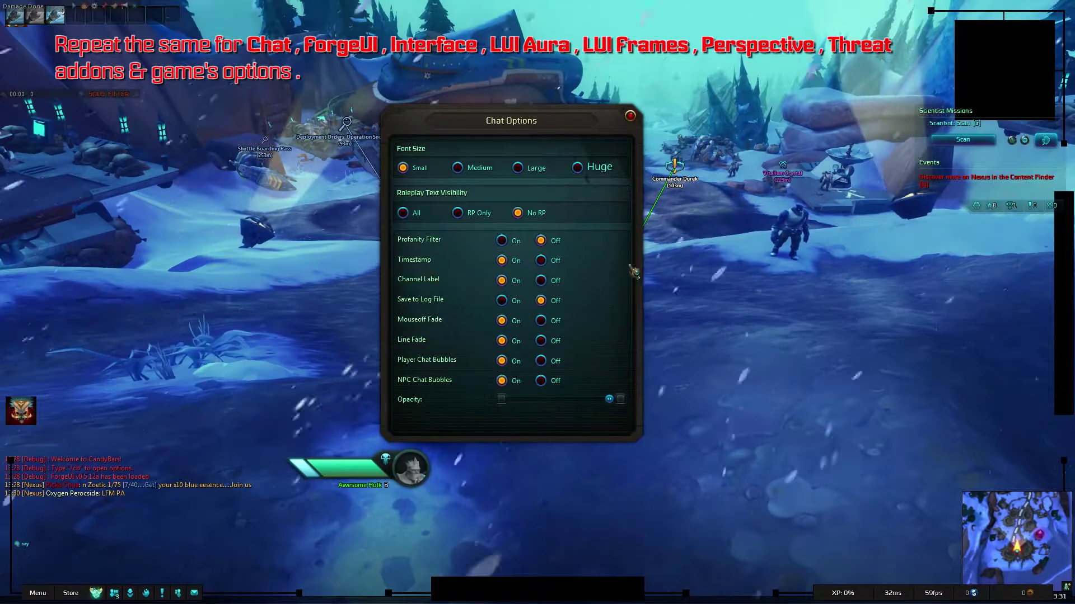
{"action": "left_click", "coordinate": [630, 116]}
{"action": "key", "text": "Escape"}
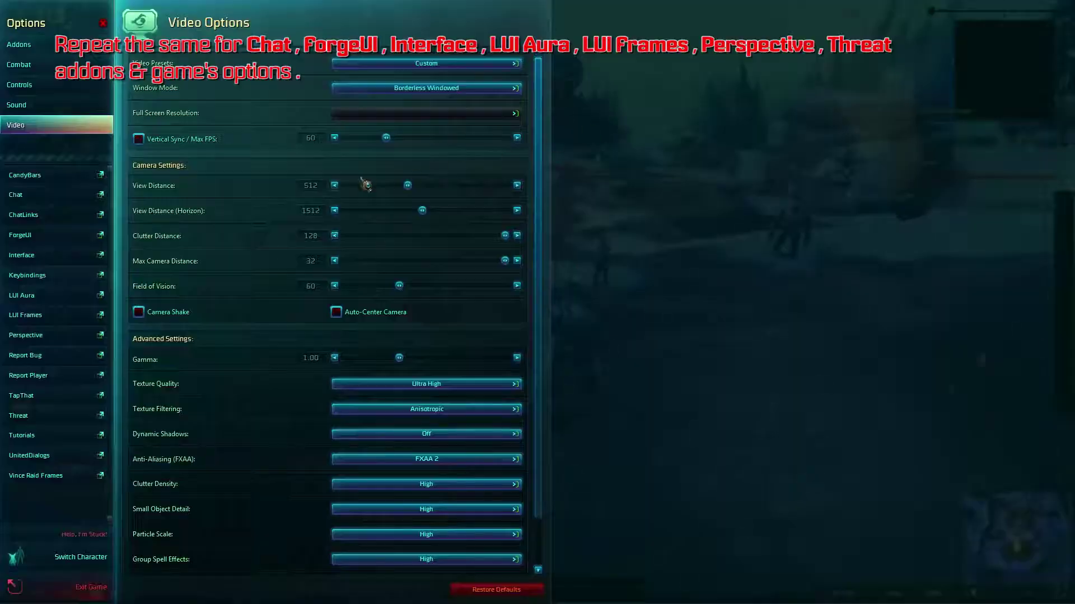
{"action": "left_click", "coordinate": [67, 236]}
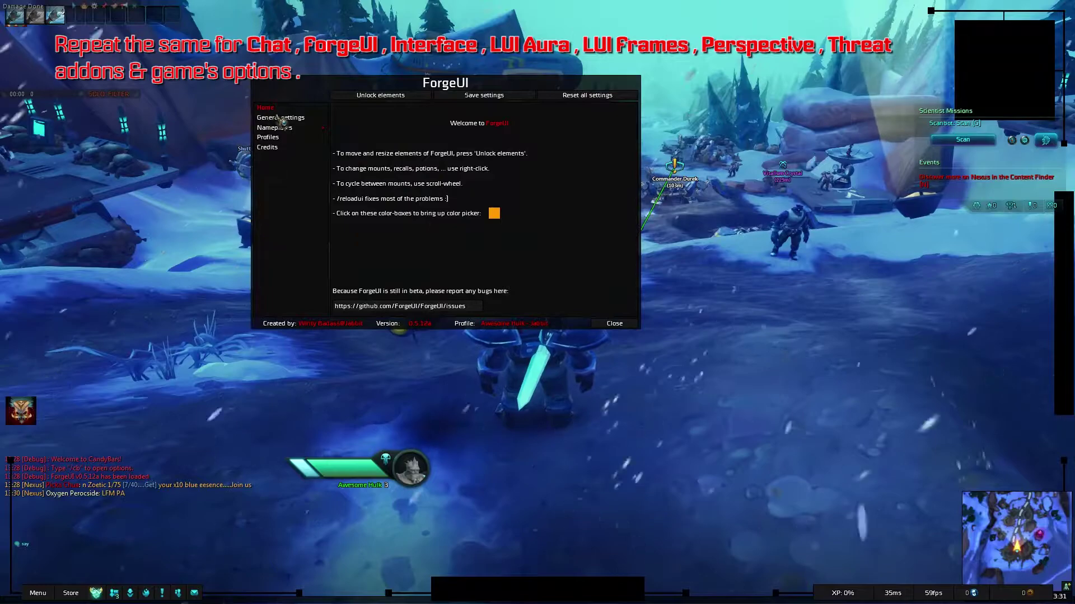